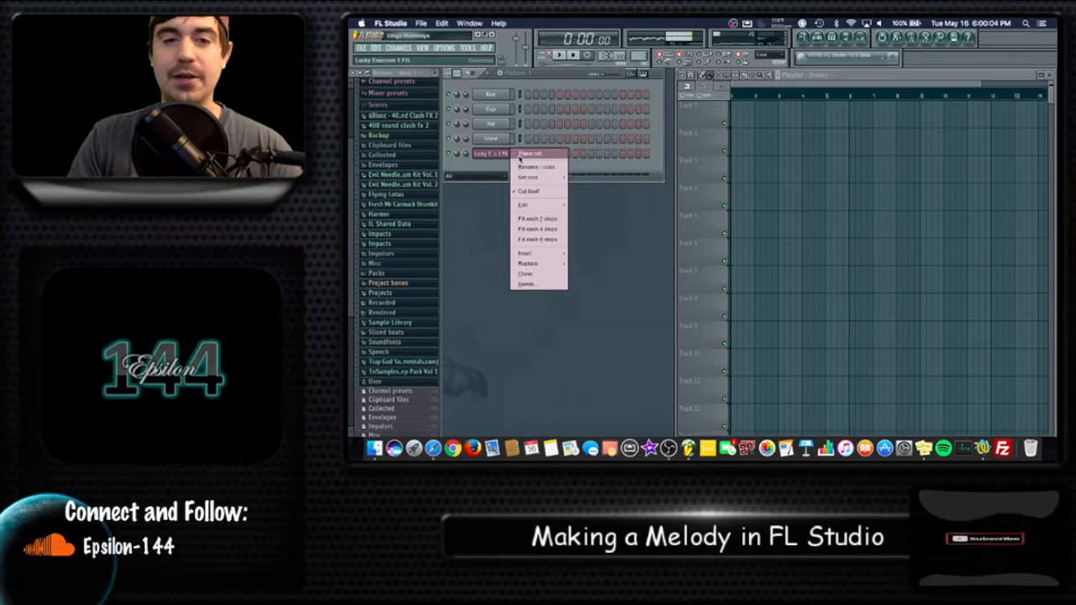
- Open the piano roll for the Lucky Emerson 1 FG channel with just over four bars in view
click(526, 157)
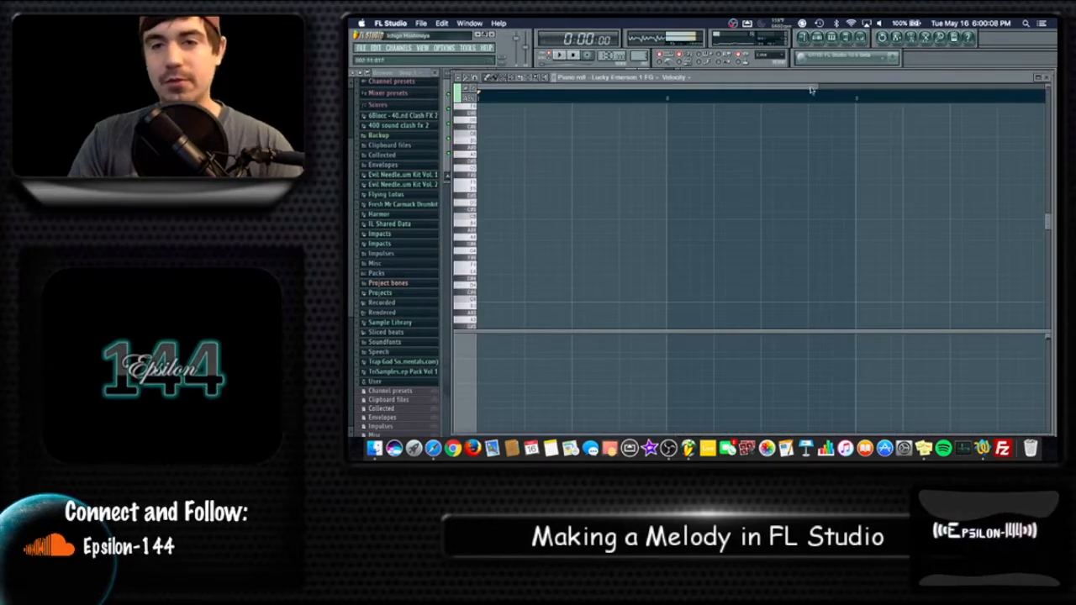
drag(819, 87, 987, 87)
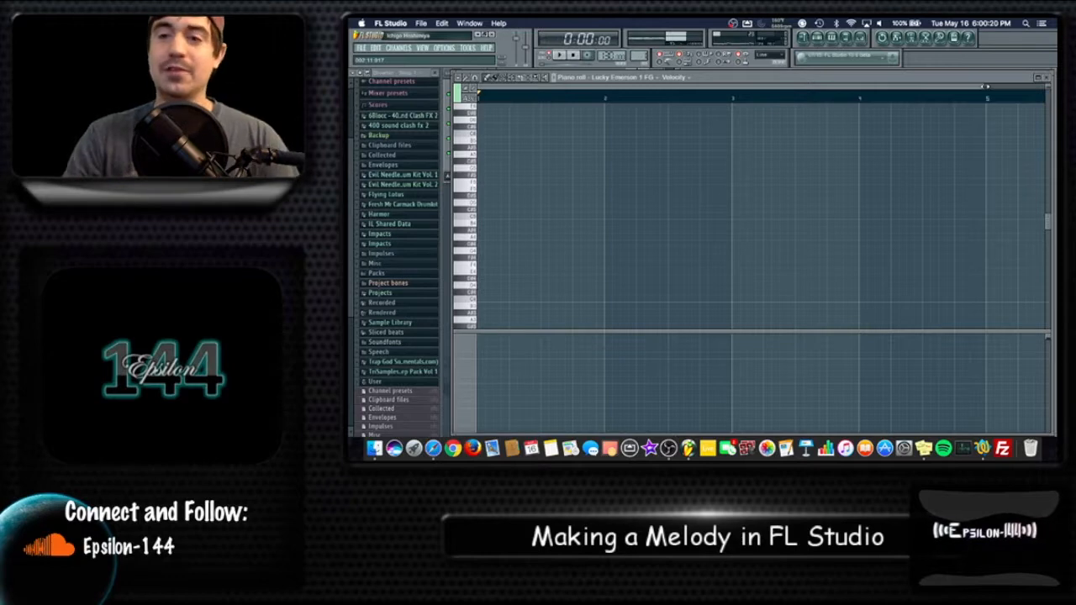
drag(987, 86, 1024, 86)
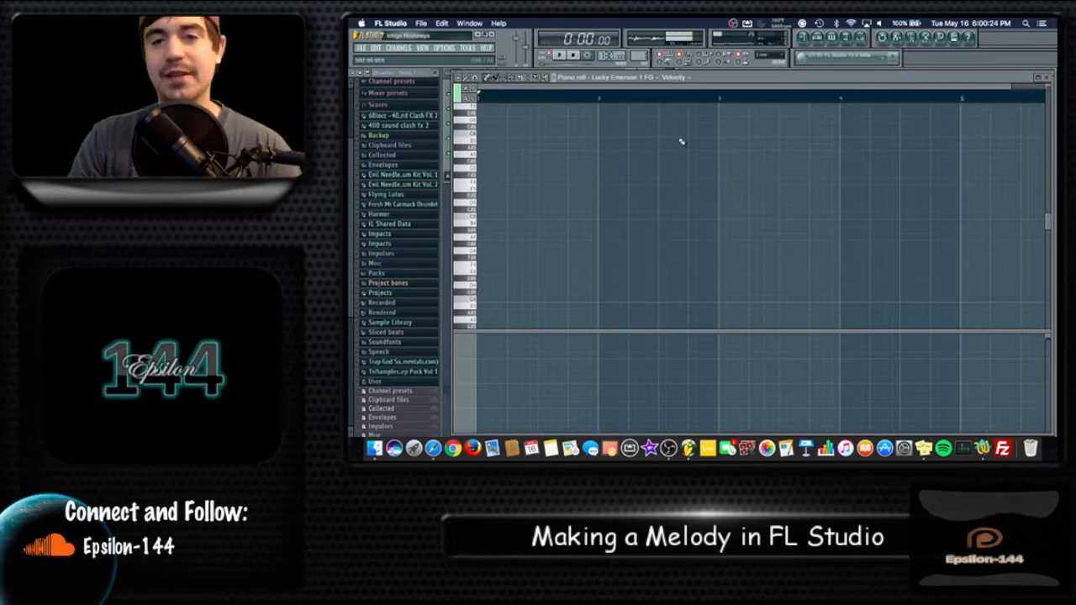
mouse_move(1012, 88)
mouse_down()
mouse_move(967, 88)
mouse_move(1032, 89)
mouse_move(1023, 89)
mouse_up()
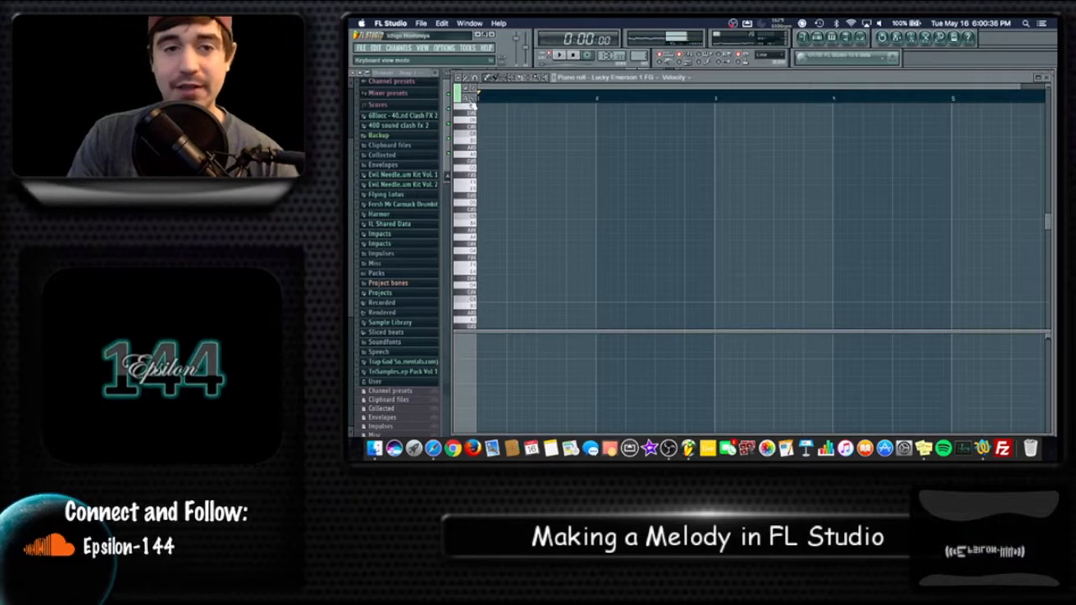
click(474, 100)
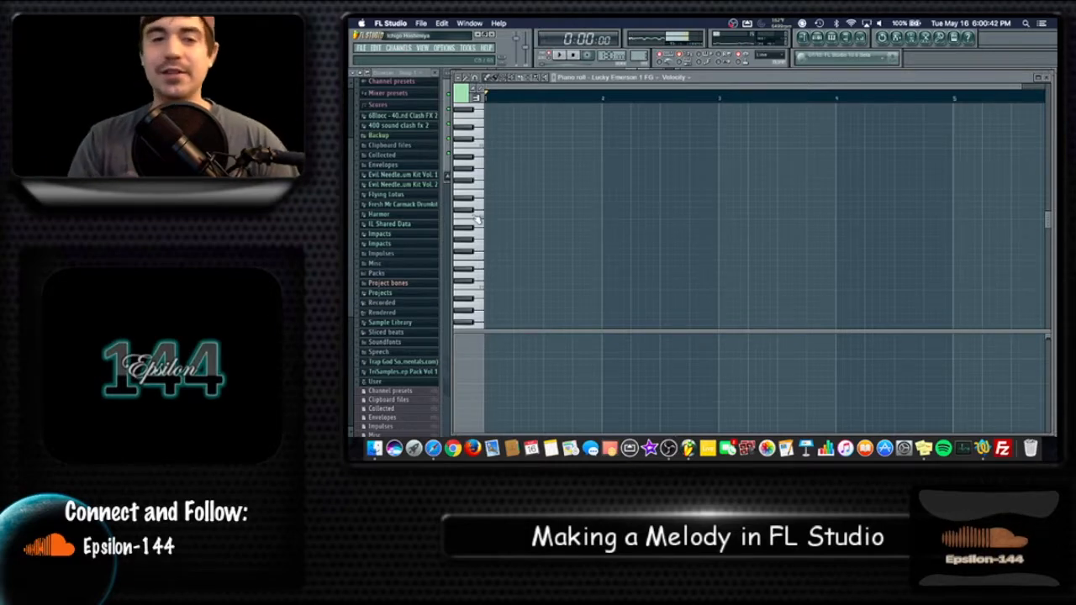
click(481, 97)
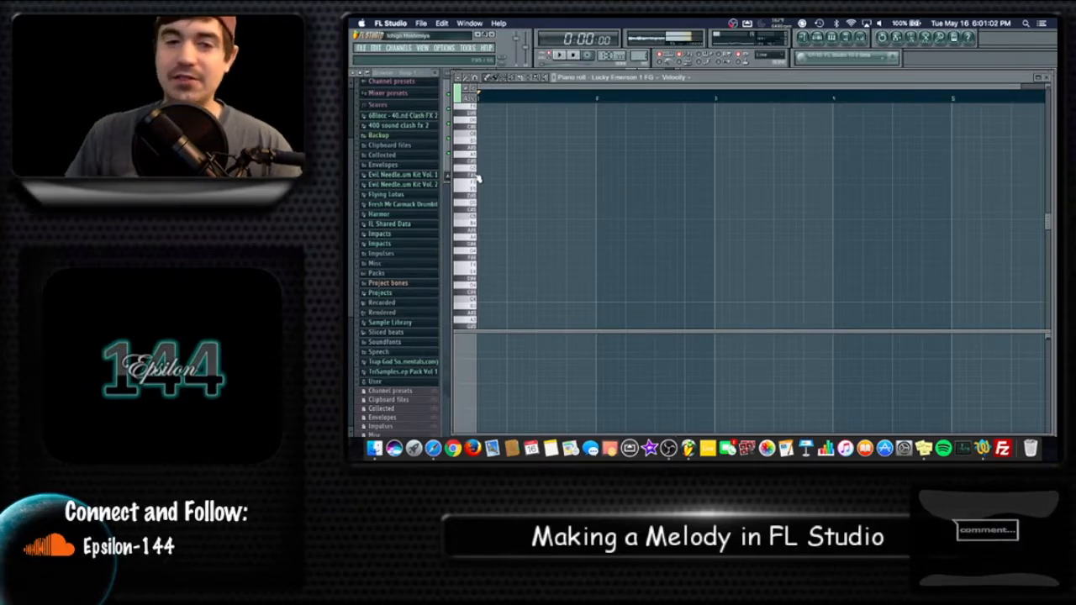
- Place four short C5 notes on the four beats of bar 1 and play the pattern back
click(483, 216)
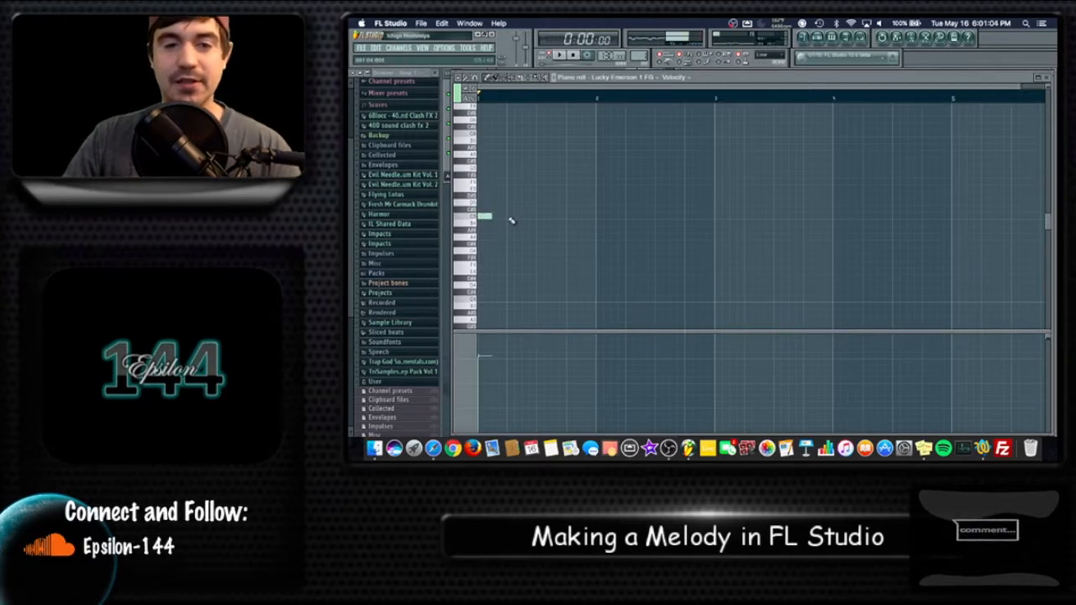
click(510, 217)
click(532, 217)
drag(538, 217, 547, 217)
click(572, 217)
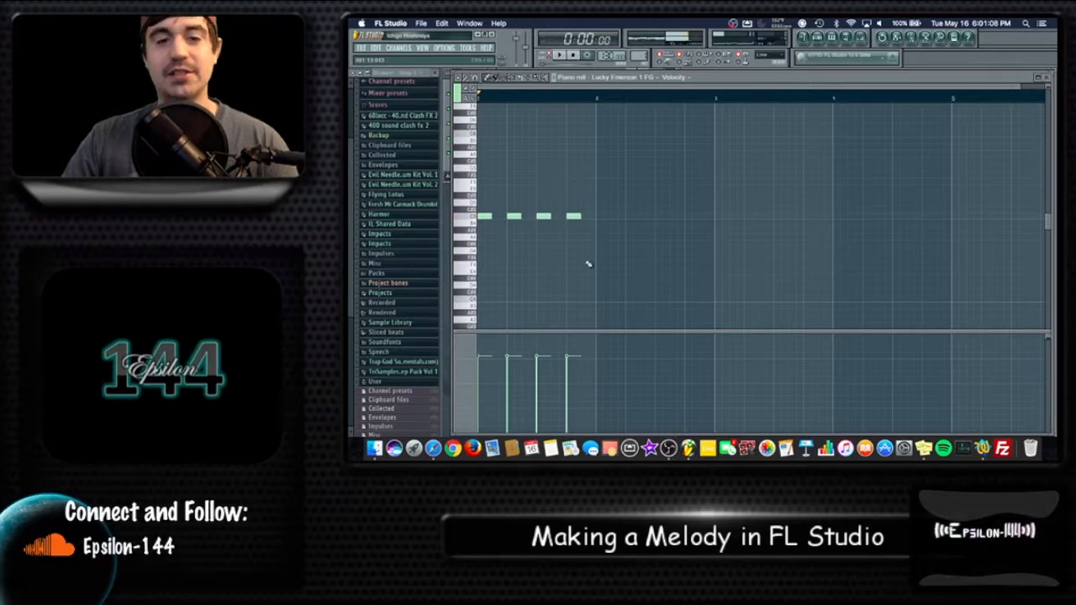
key(space)
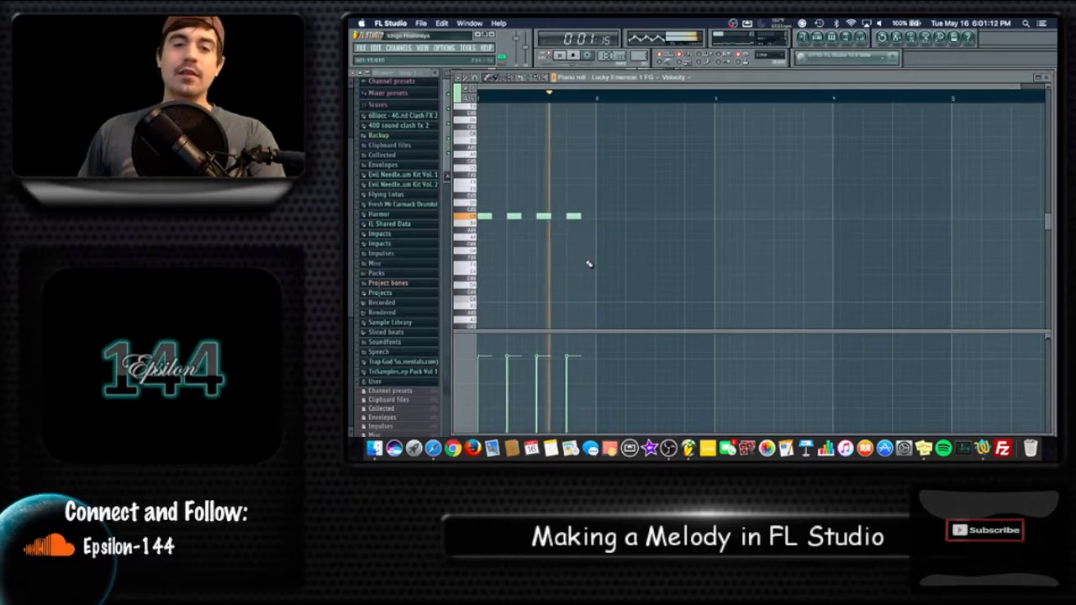
key(space)
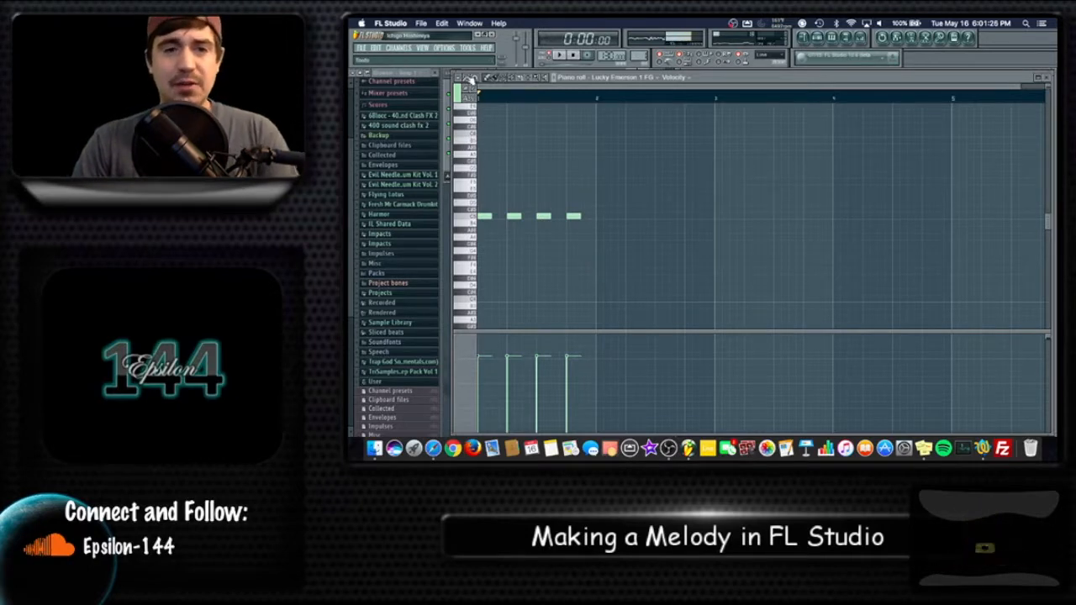
- Shift the fourth note one step ahead of its beat, apply Quick quantize and keep the note on beat four
drag(575, 217, 567, 216)
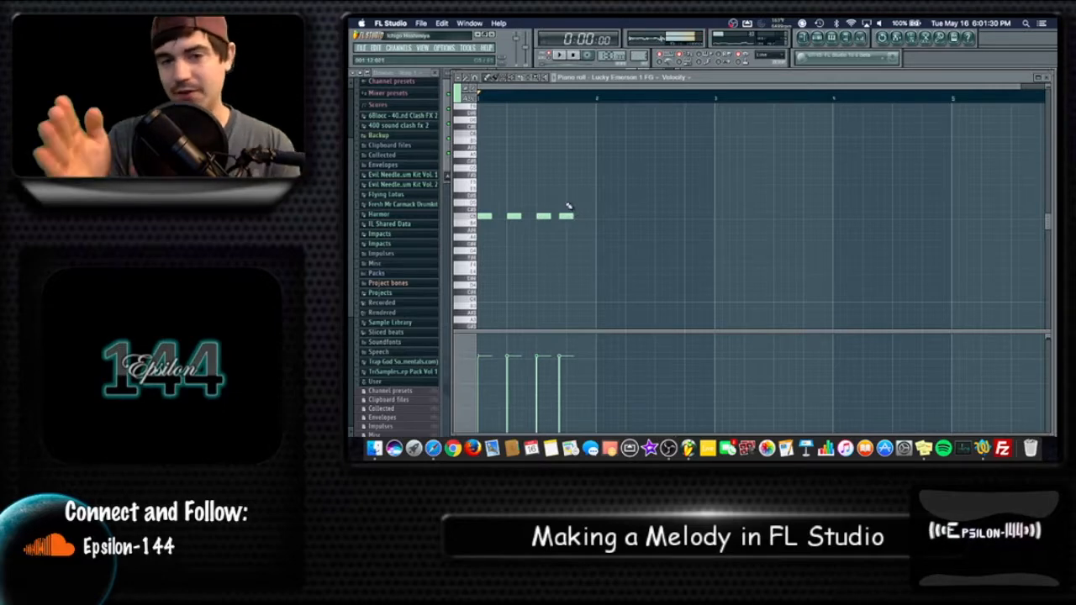
click(467, 78)
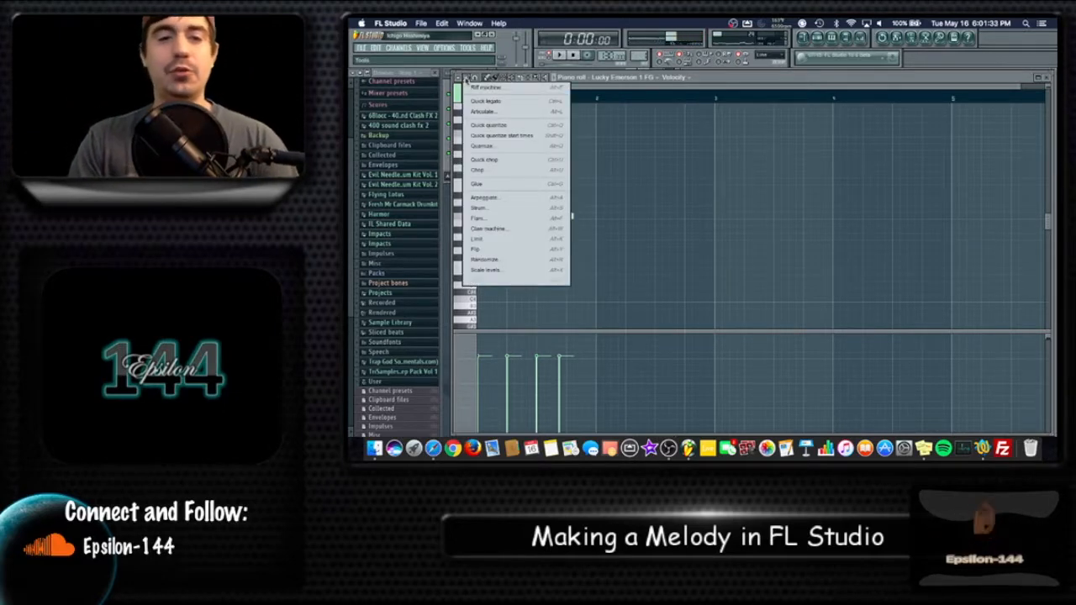
click(485, 127)
click(567, 216)
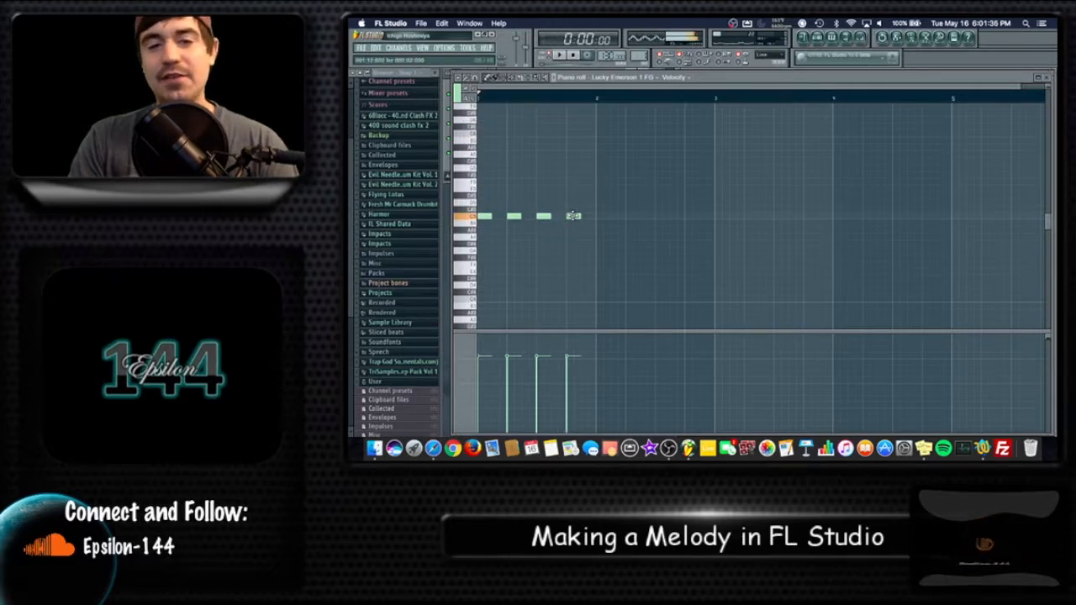
drag(567, 217, 574, 217)
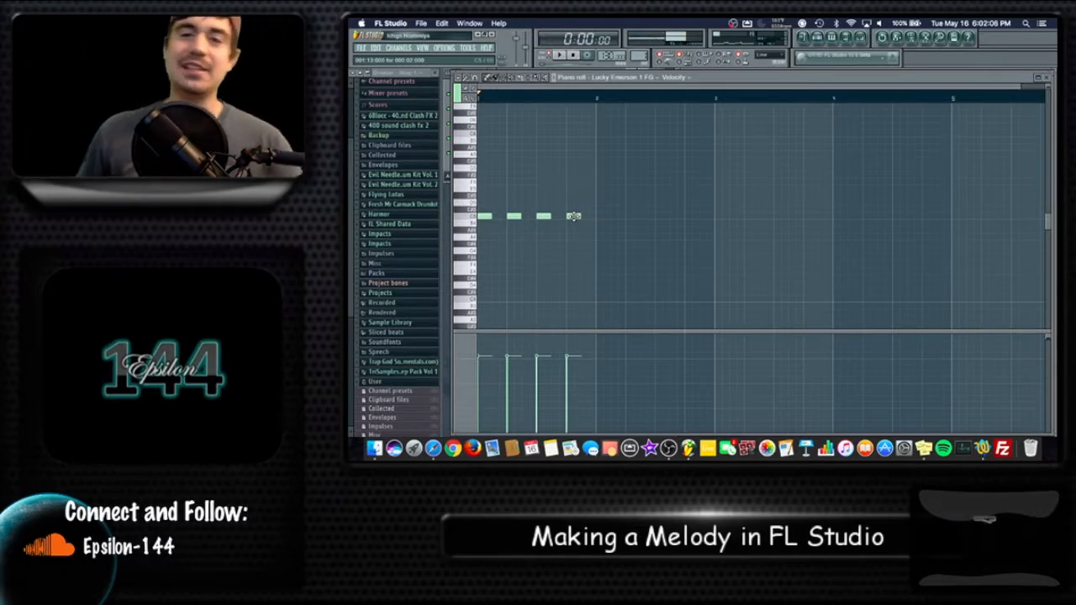
- Review the note-editing tools, including Quick quantize, and the list of chords and scales, leaving no stray note behind
click(468, 77)
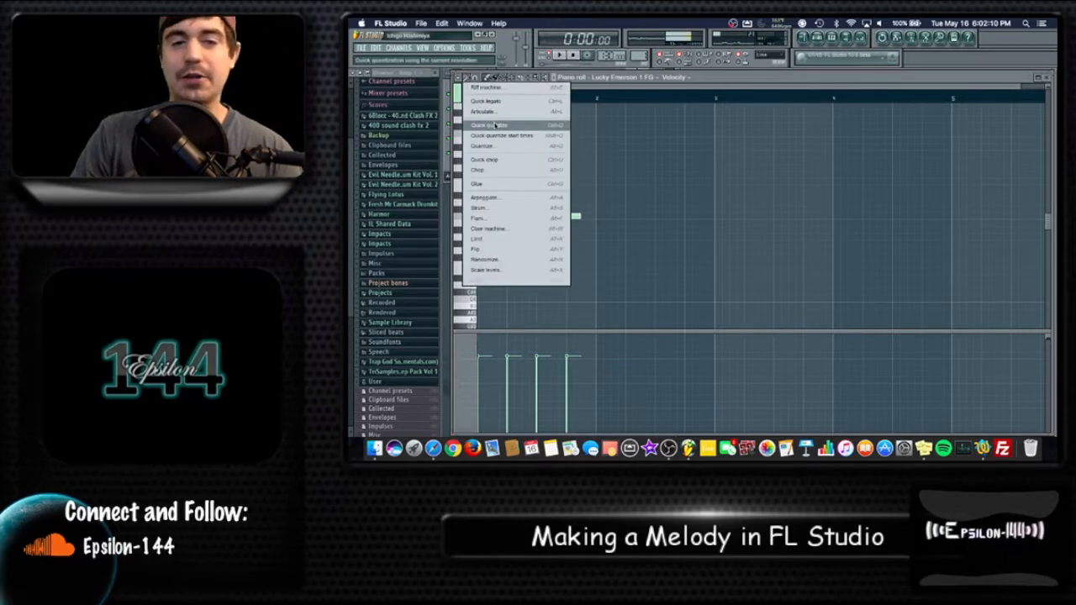
click(633, 187)
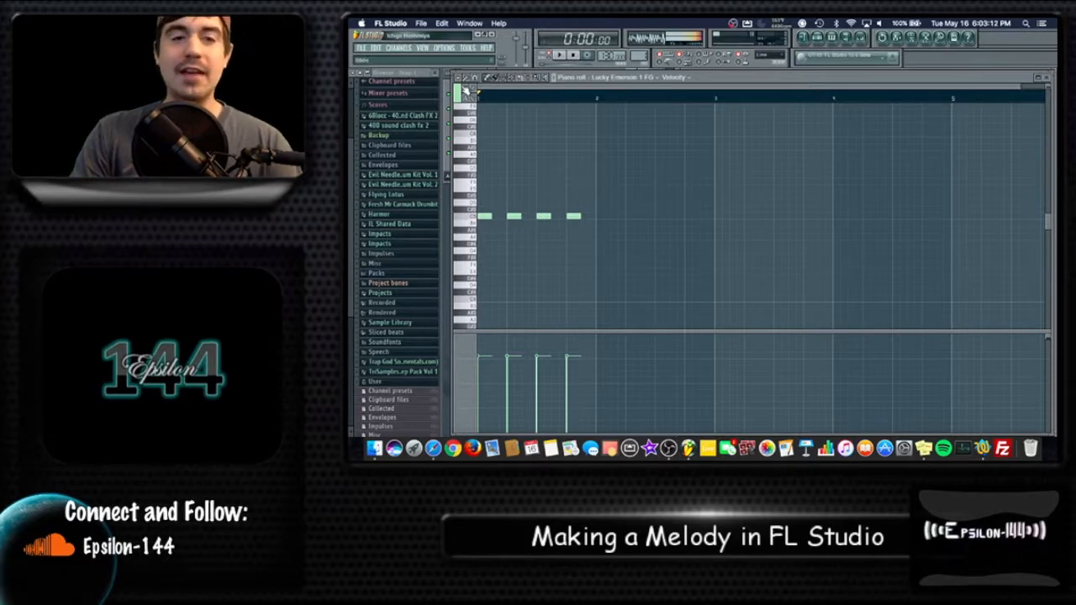
click(461, 78)
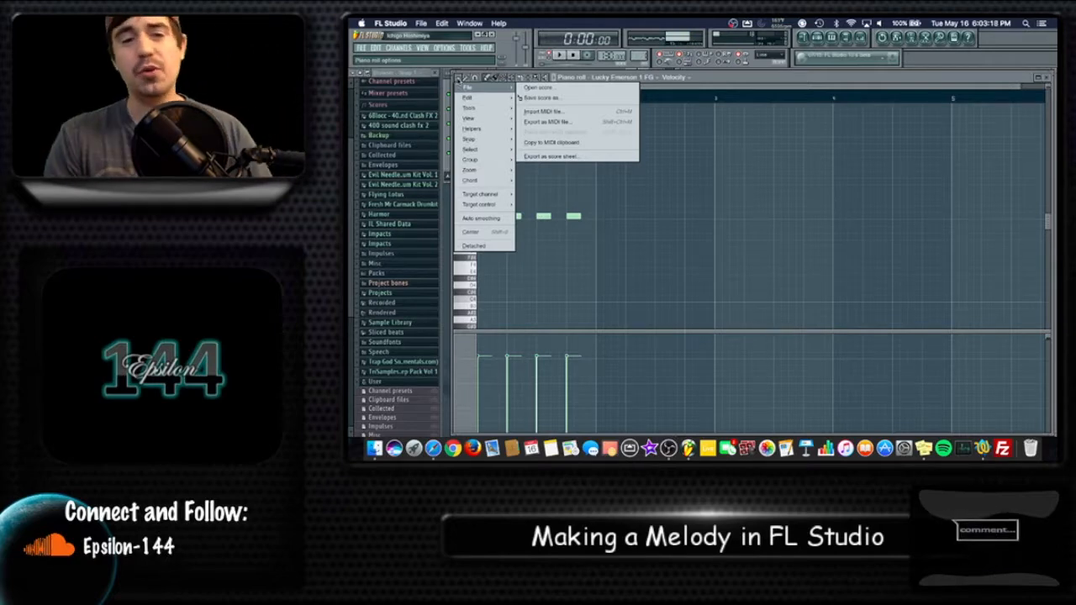
mouse_move(484, 182)
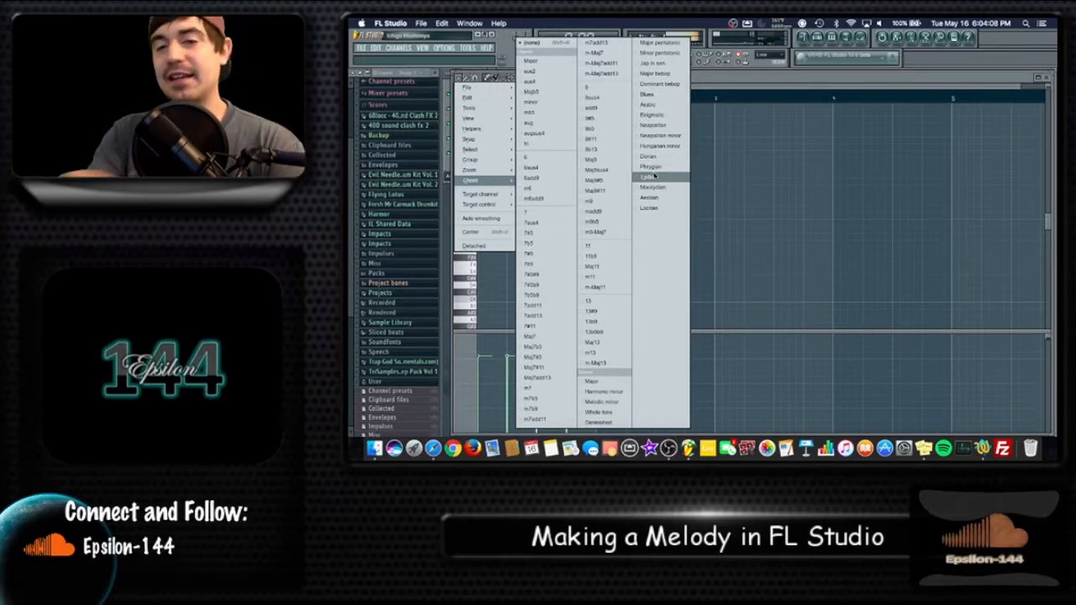
click(728, 157)
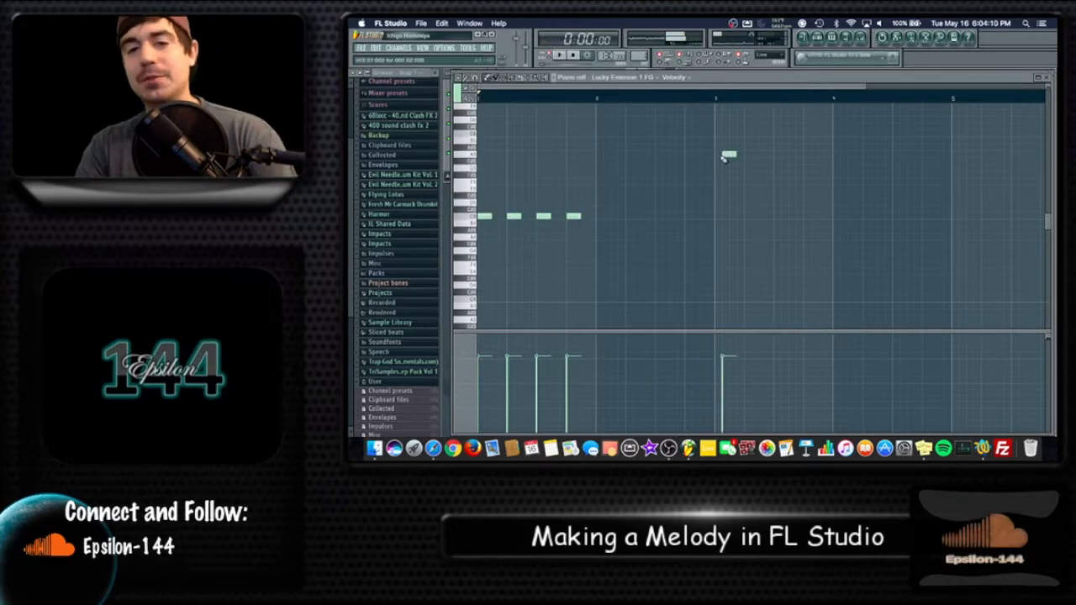
right_click(730, 157)
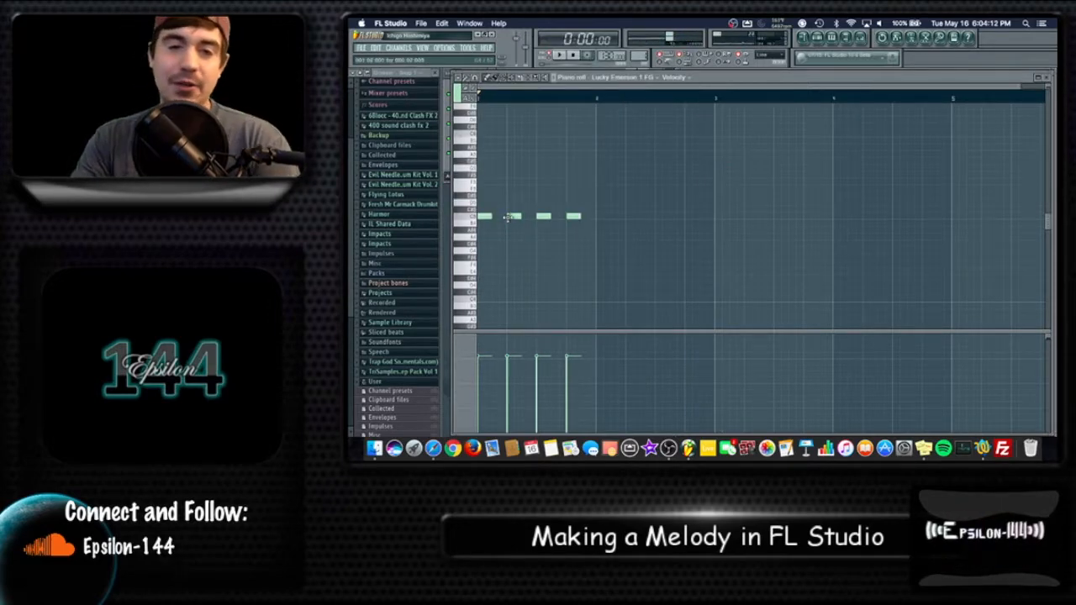
- Raise the second note to D5 and the third to F5, with a short E5 and G5 leading into them
drag(512, 216, 530, 167)
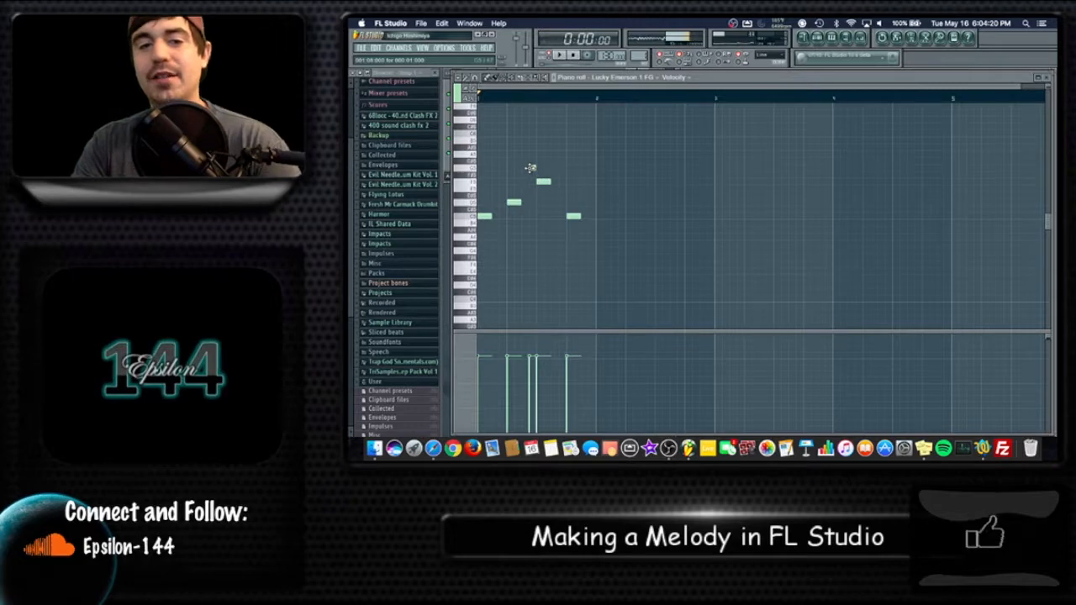
click(503, 189)
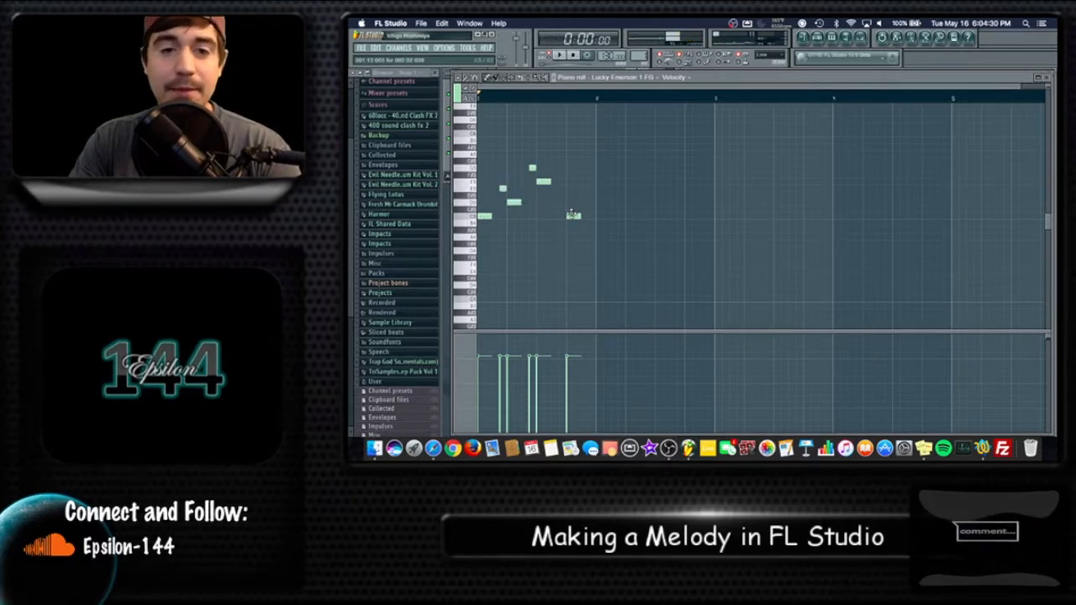
- Raise the fourth note to E5, extend it to the end of bar 1, add an equally long B4 below and play it
drag(571, 215, 593, 191)
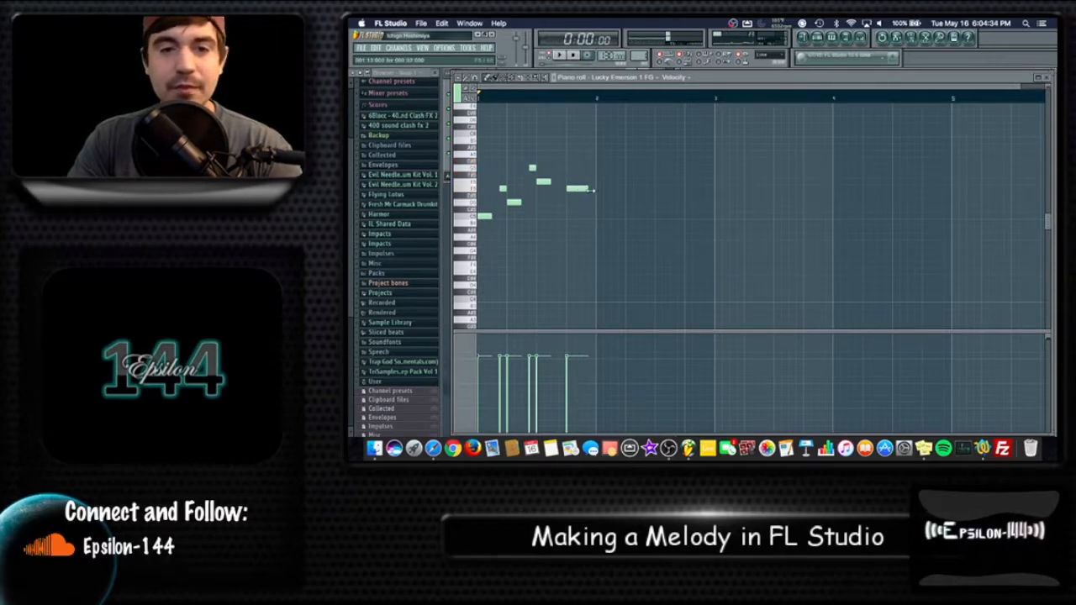
click(574, 223)
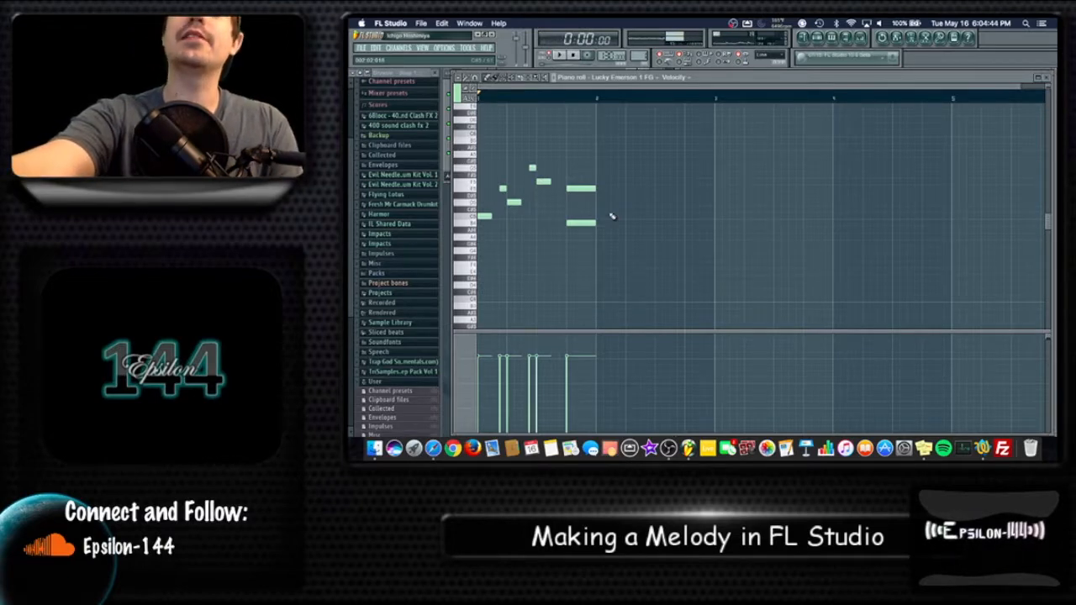
key(space)
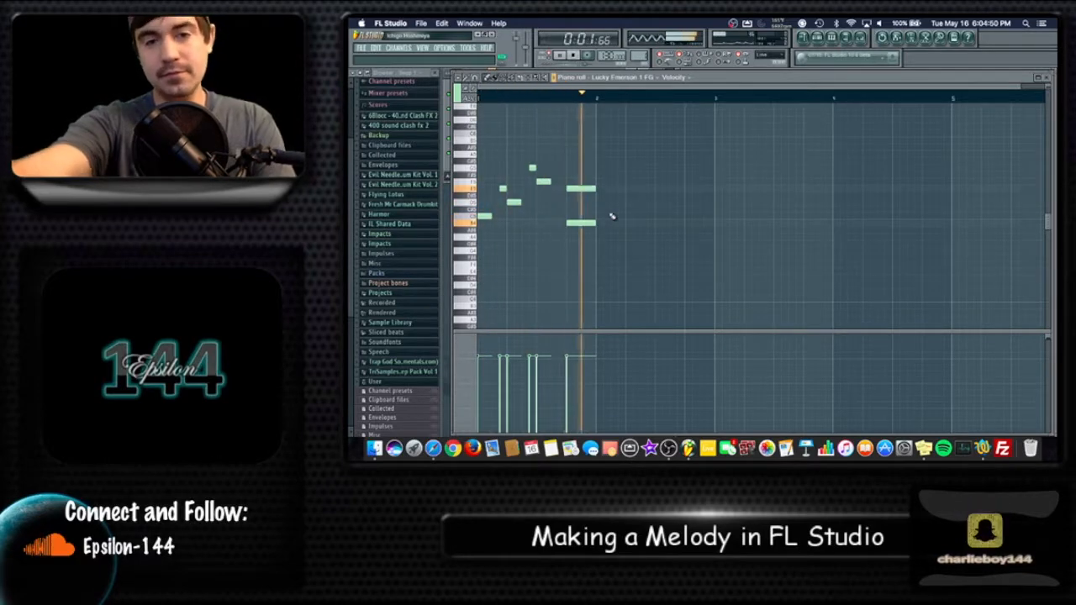
key(space)
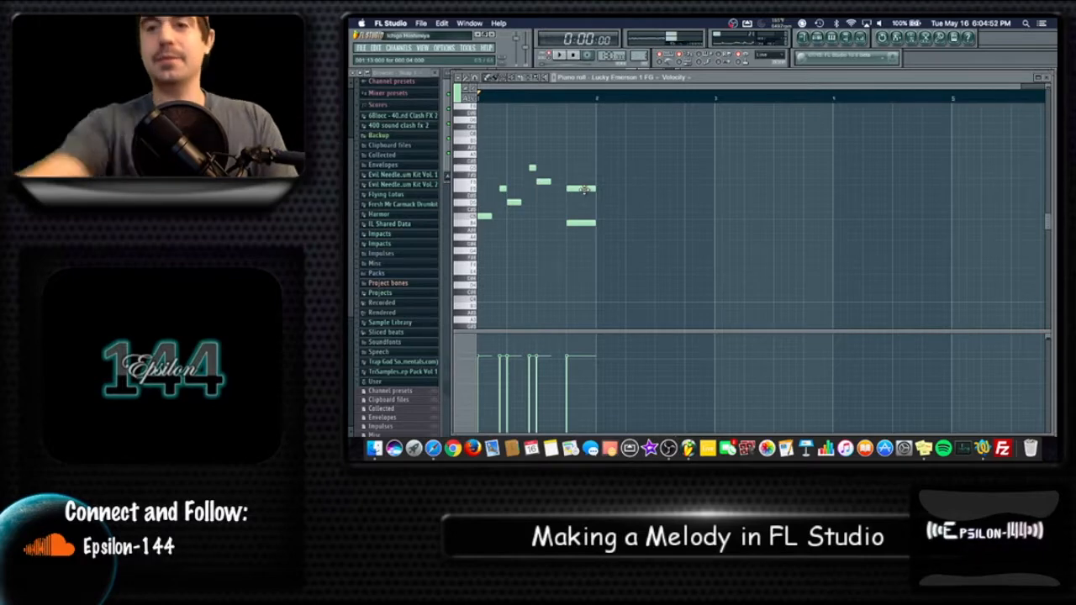
- Rework the beat-four notes into a short A5 just before the beat and a three-step G5 on it, and play the melody
click(580, 188)
drag(580, 188, 565, 154)
drag(579, 223, 589, 168)
click(487, 236)
right_click(488, 236)
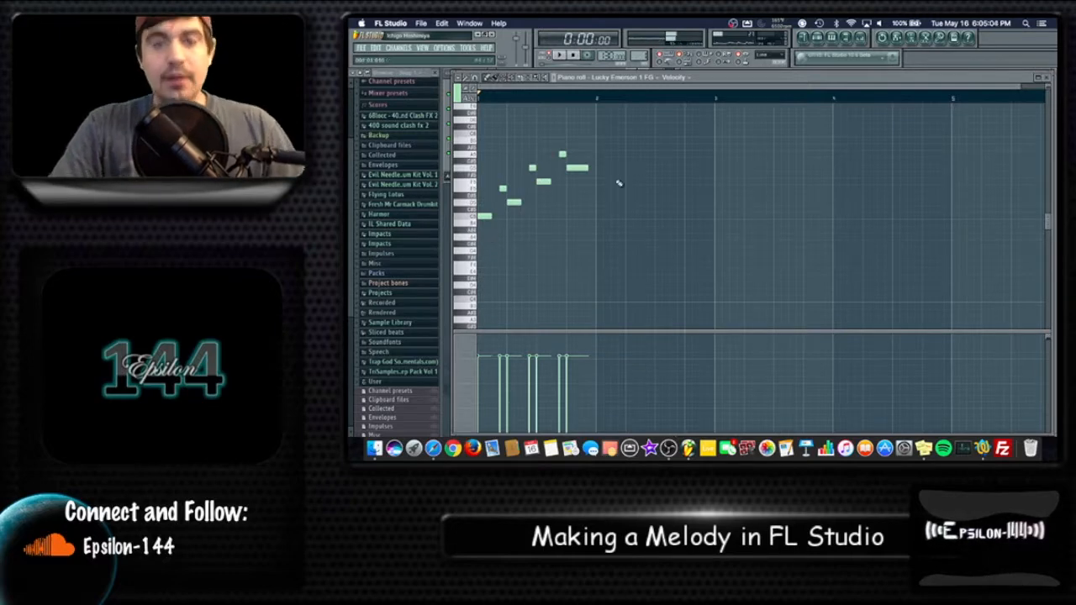
key(space)
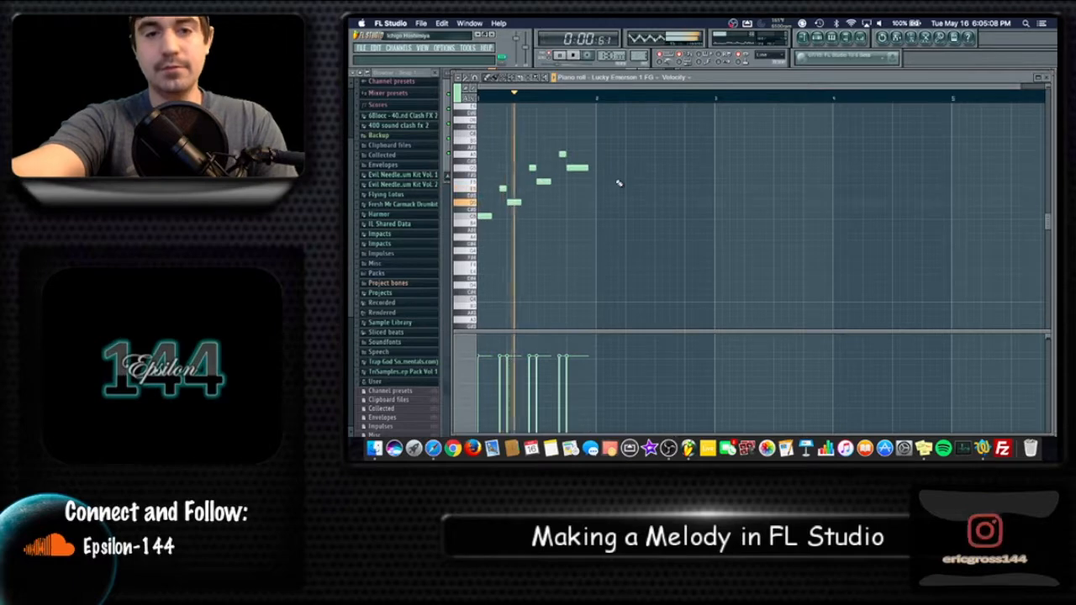
key(space)
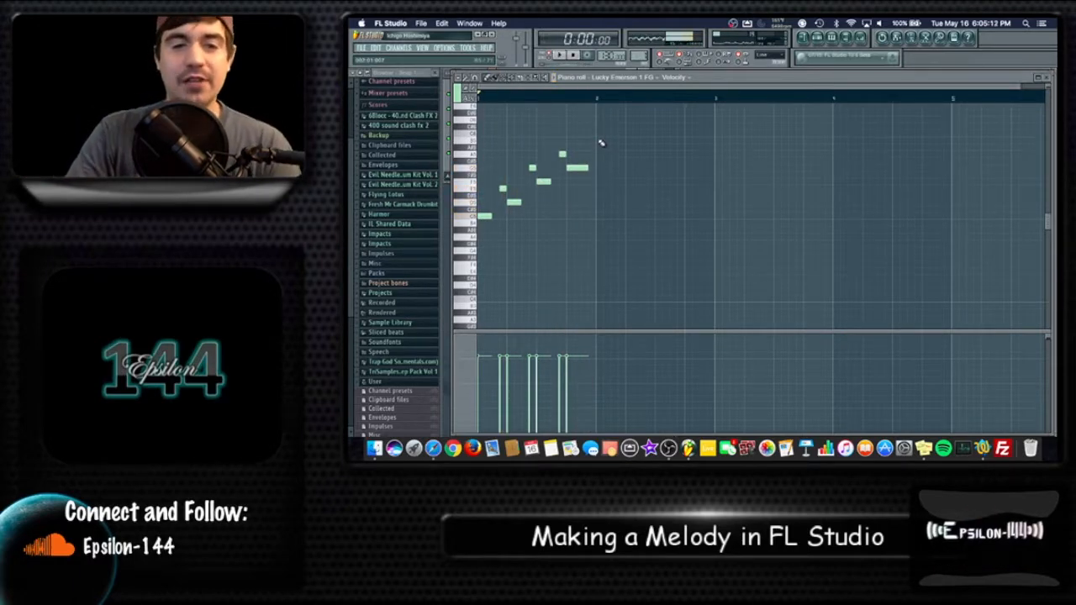
- Add a short B5 on the last step of bar 1 and a three-step A5 at the start of bar 2
click(604, 140)
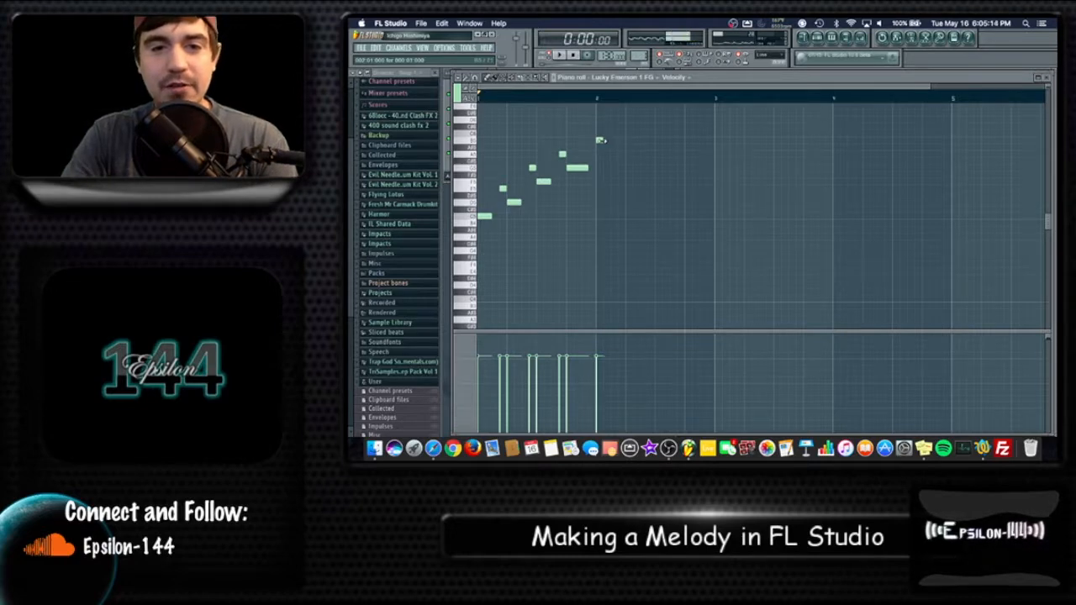
drag(599, 142, 592, 140)
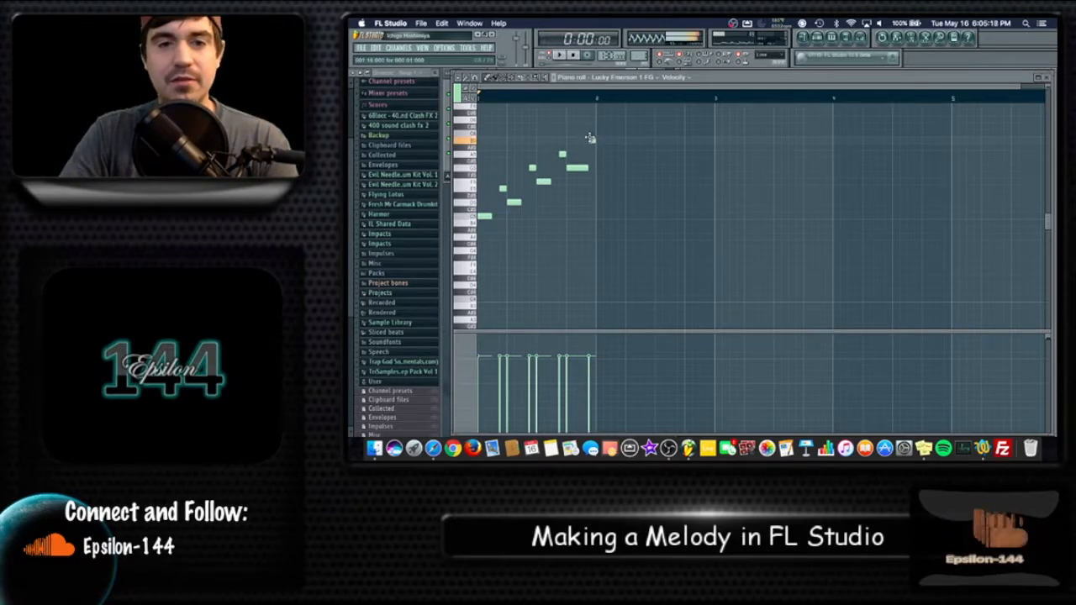
click(598, 148)
drag(598, 156, 599, 161)
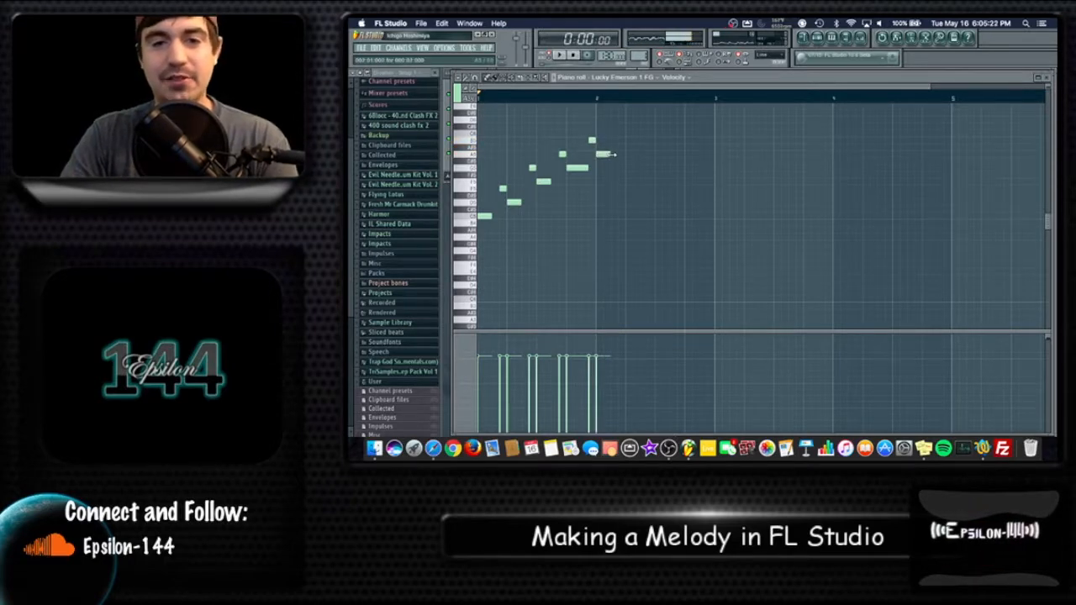
click(607, 154)
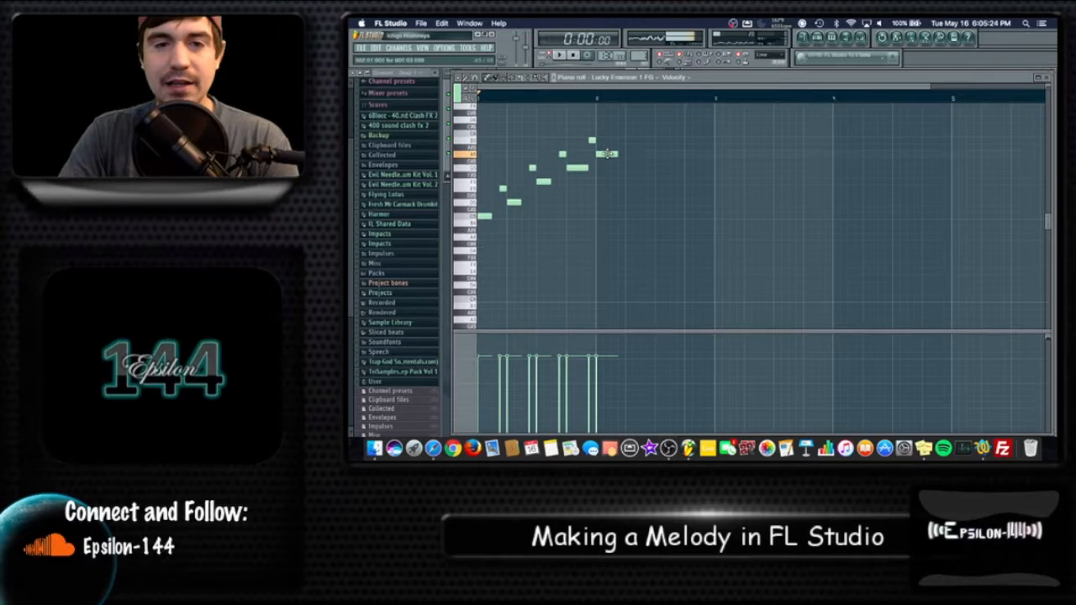
- Remove the short B5 and turn the first half of bar 2 into a descending run of two-step notes: A5, G#5, F5, E5
mouse_move(607, 154)
mouse_down()
mouse_move(592, 141)
mouse_move(620, 160)
mouse_up()
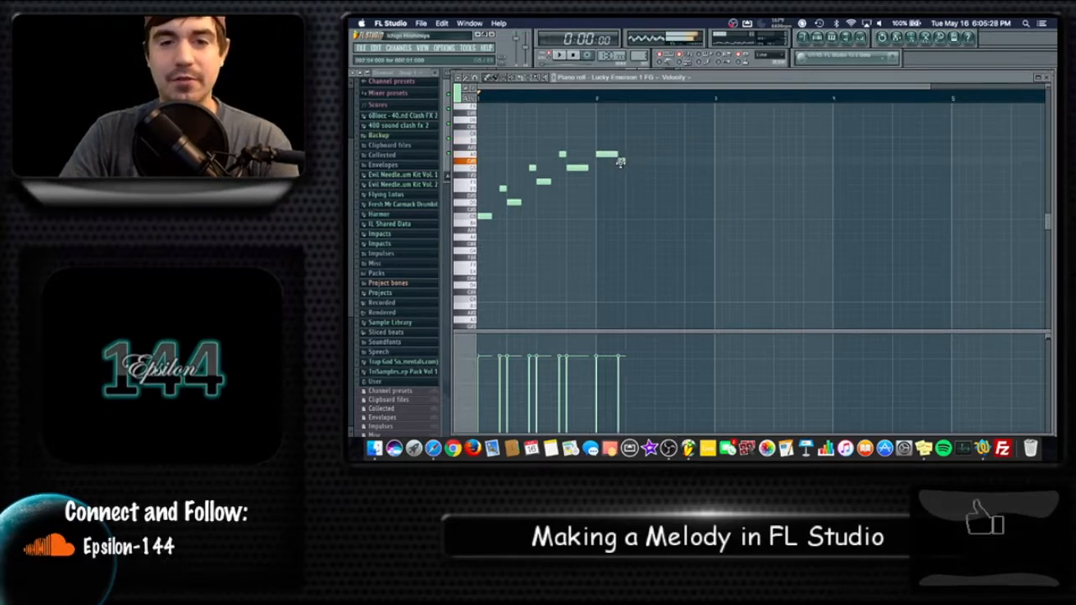
drag(621, 161, 648, 188)
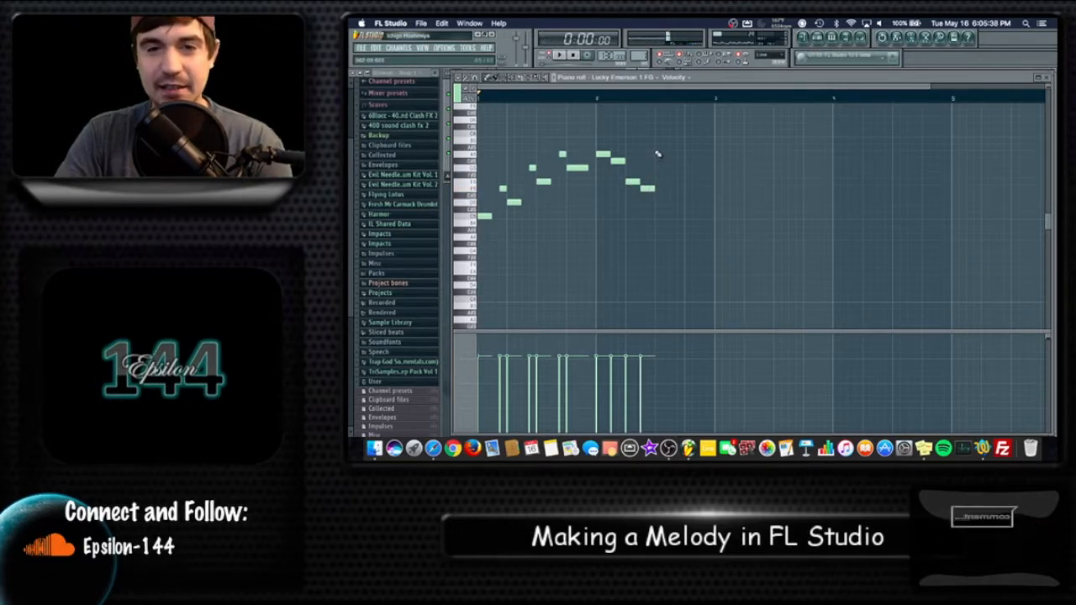
- Repeat the descending run of two-step notes A5, G#5, F5, E5 in the second half of bar 2 and play the melody
click(660, 155)
click(673, 161)
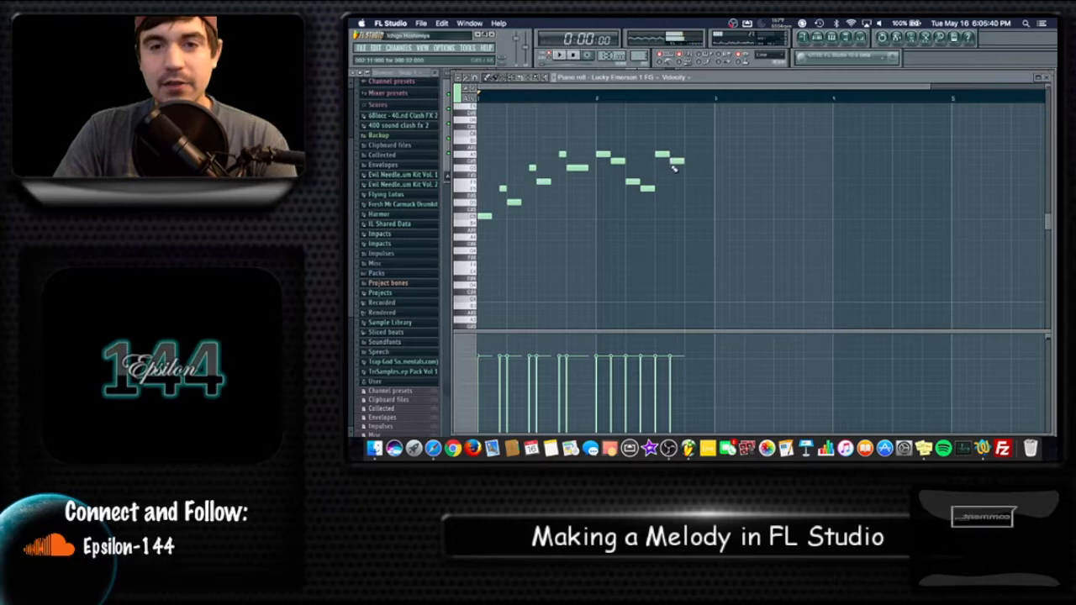
click(688, 181)
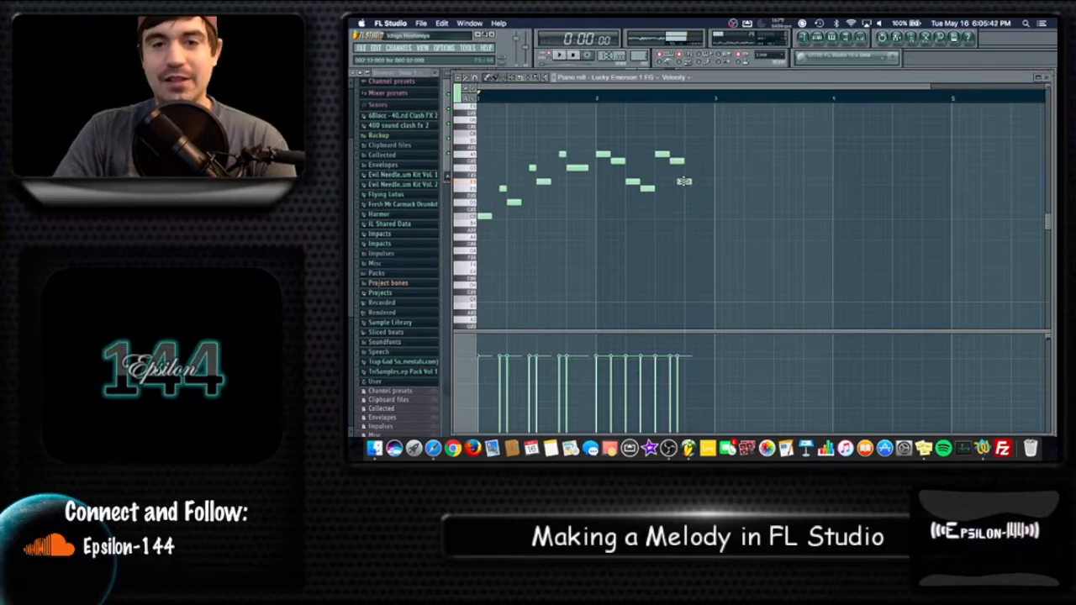
click(700, 189)
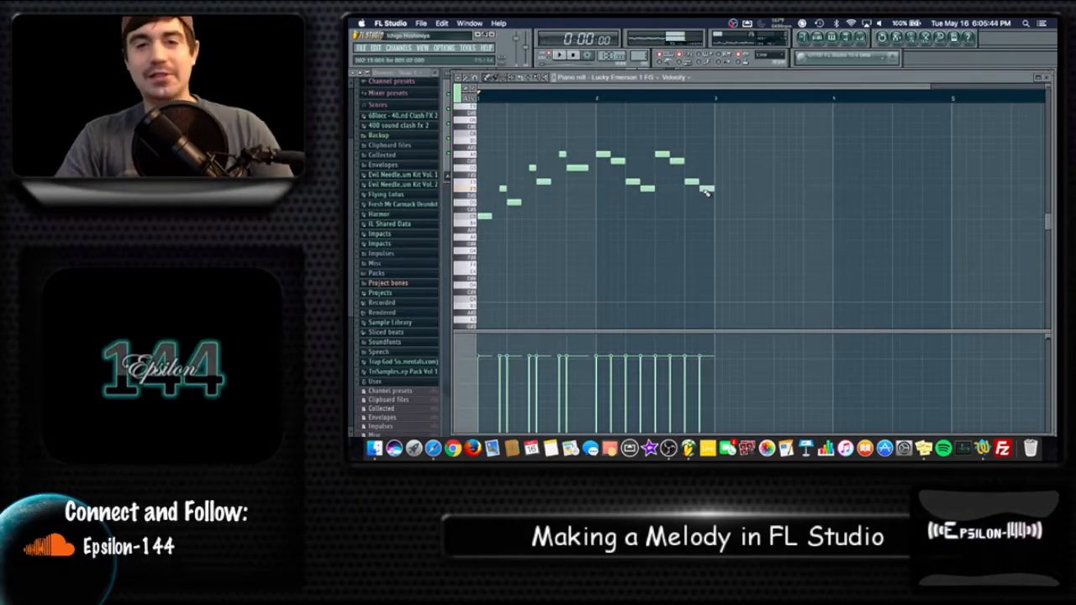
key(space)
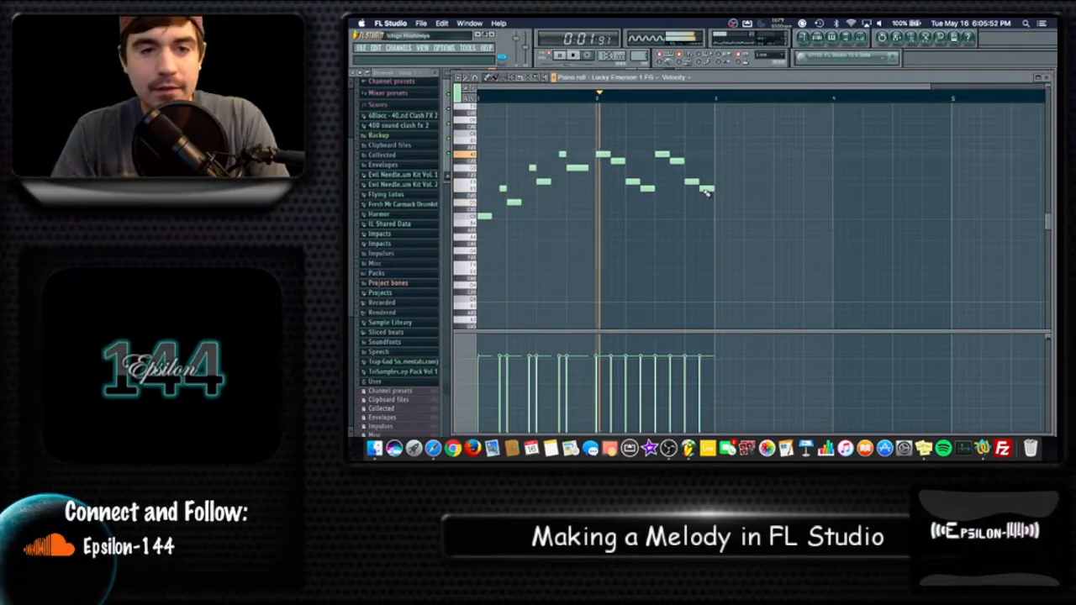
key(space)
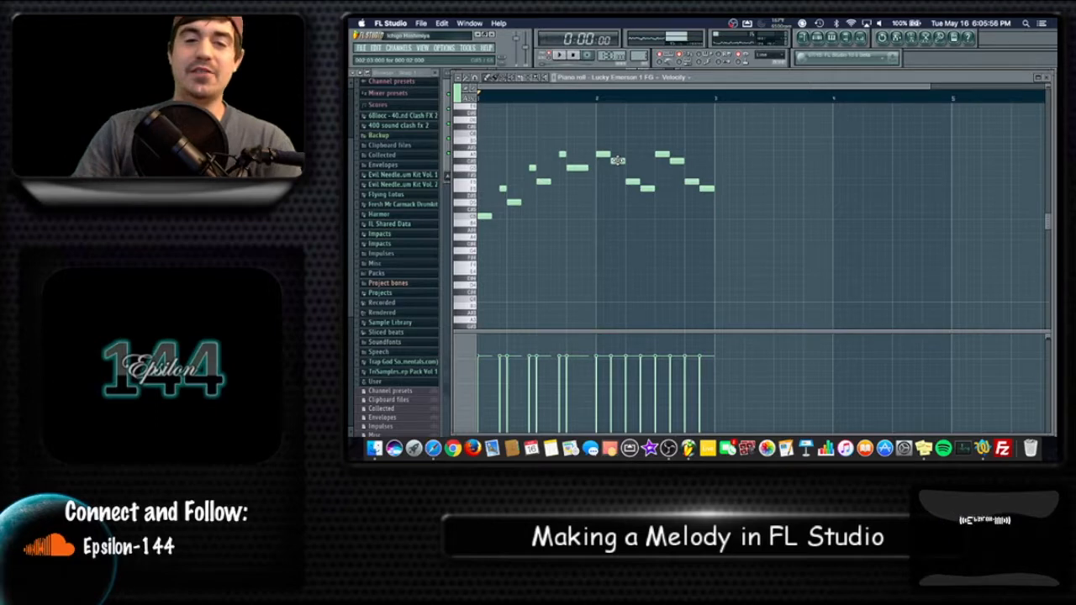
- Lower the second note of both descending runs in bar 2 to G5 and play the melody
click(618, 161)
scroll(617, 161, right, 1)
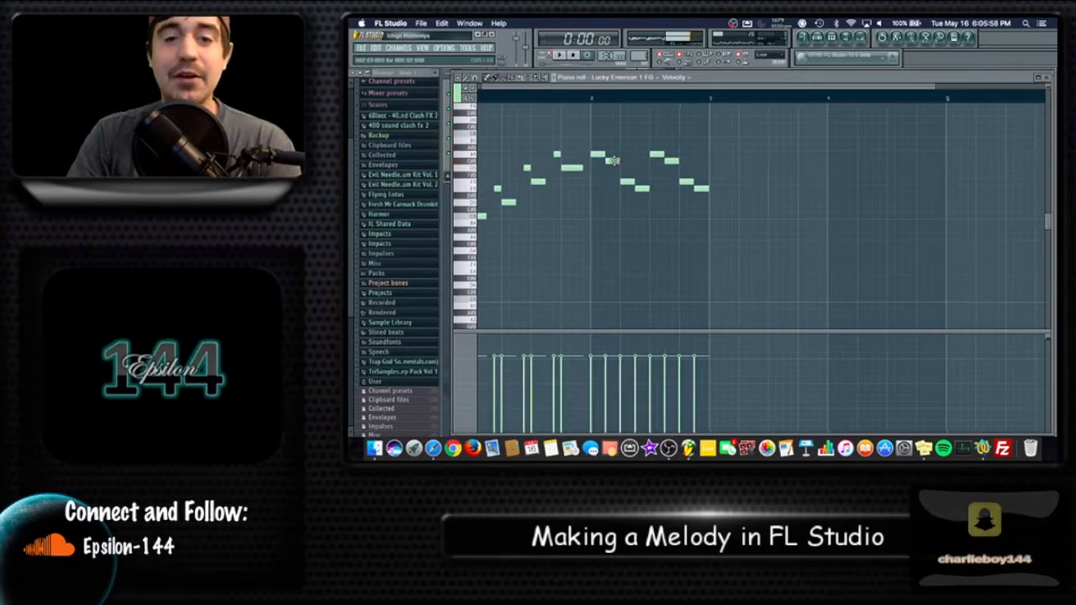
click(607, 168)
right_click(606, 168)
drag(612, 162, 671, 170)
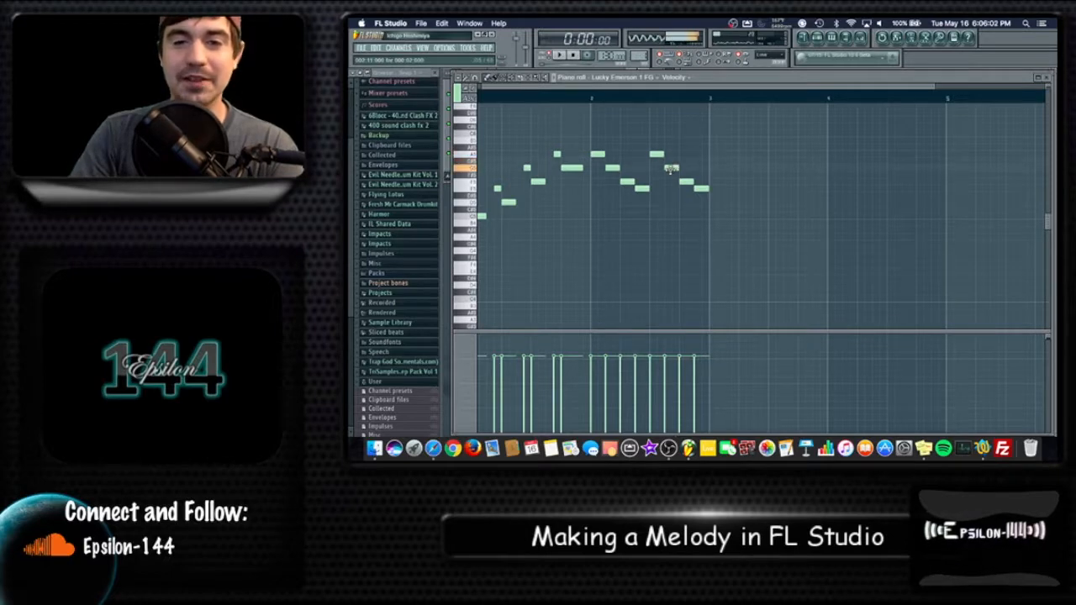
click(628, 182)
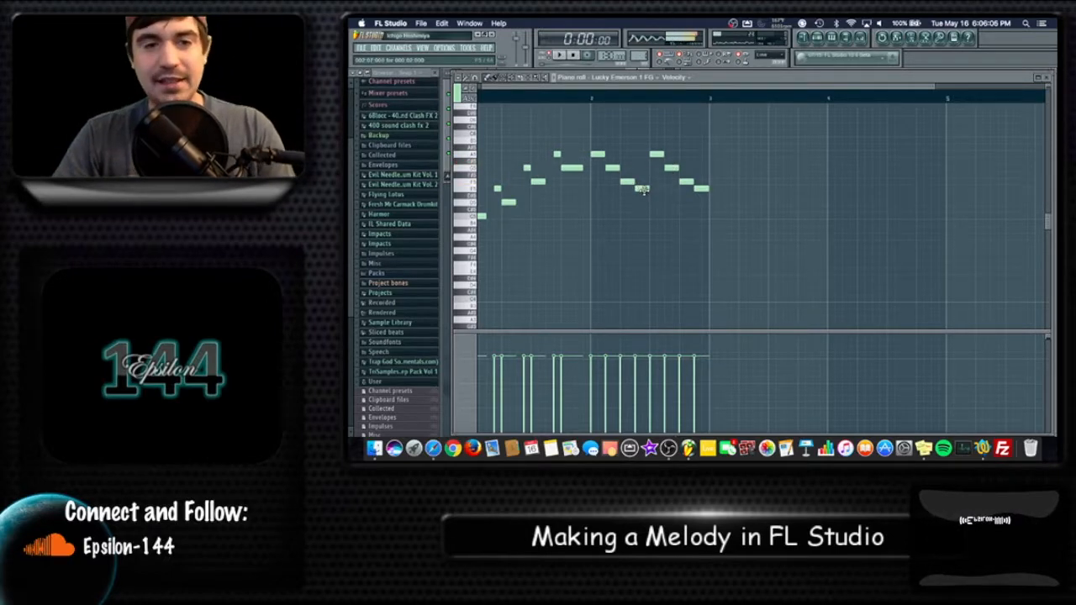
key(space)
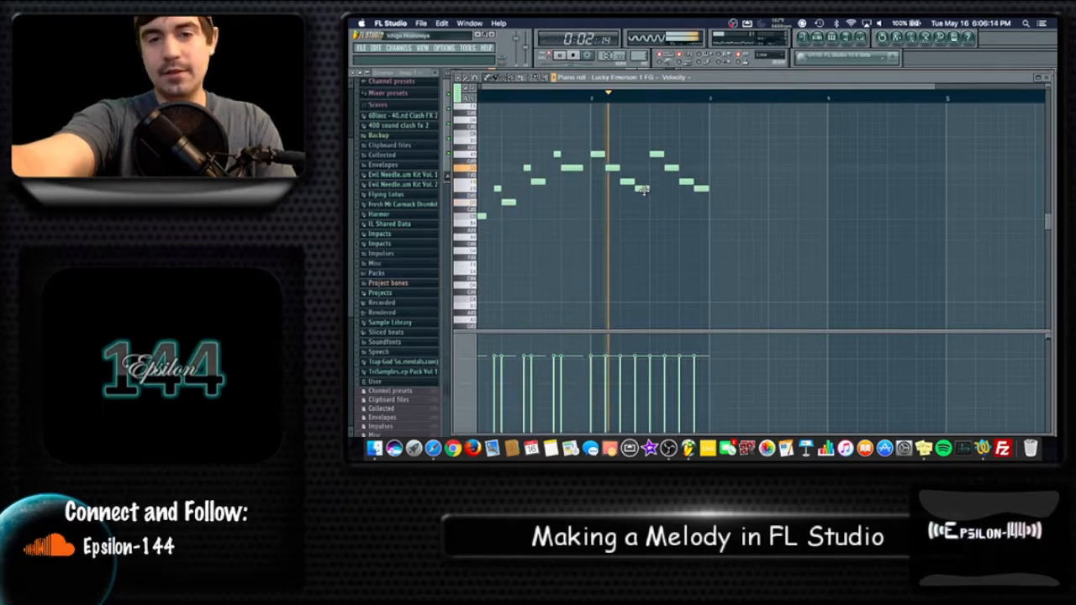
key(space)
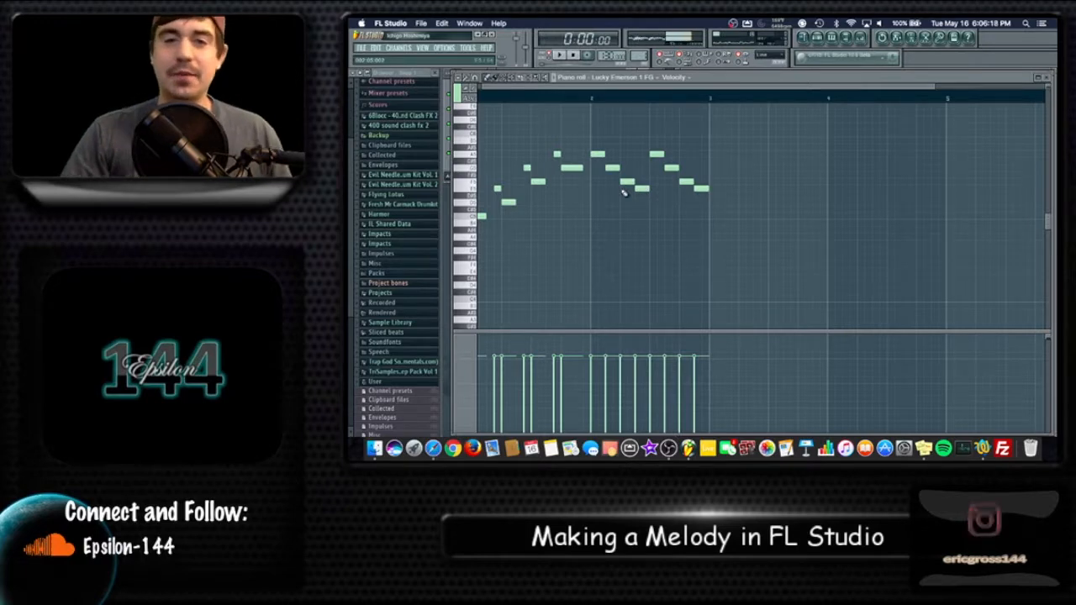
drag(612, 87, 582, 88)
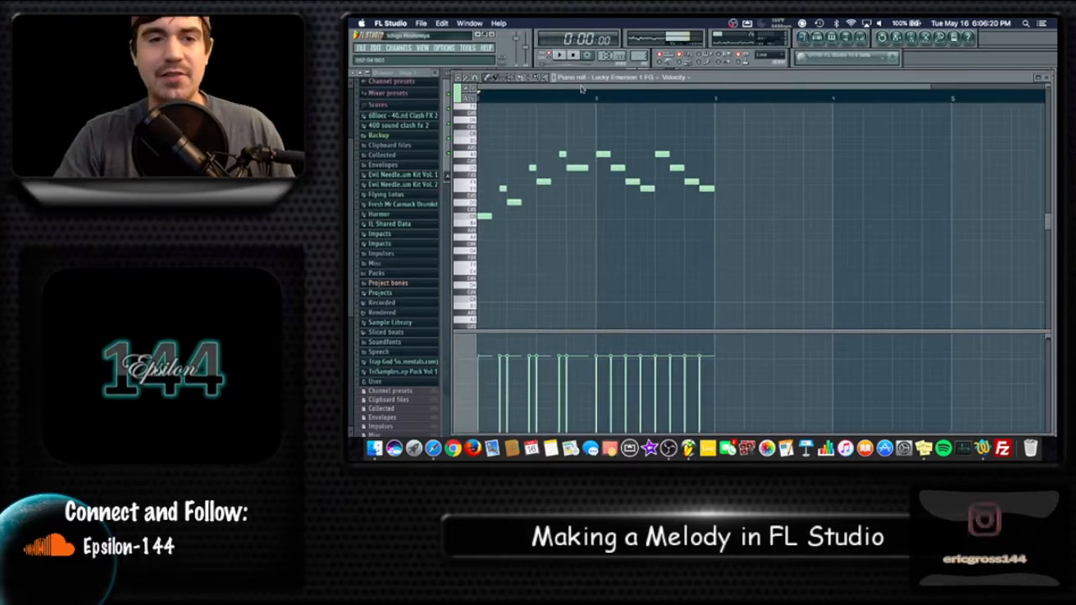